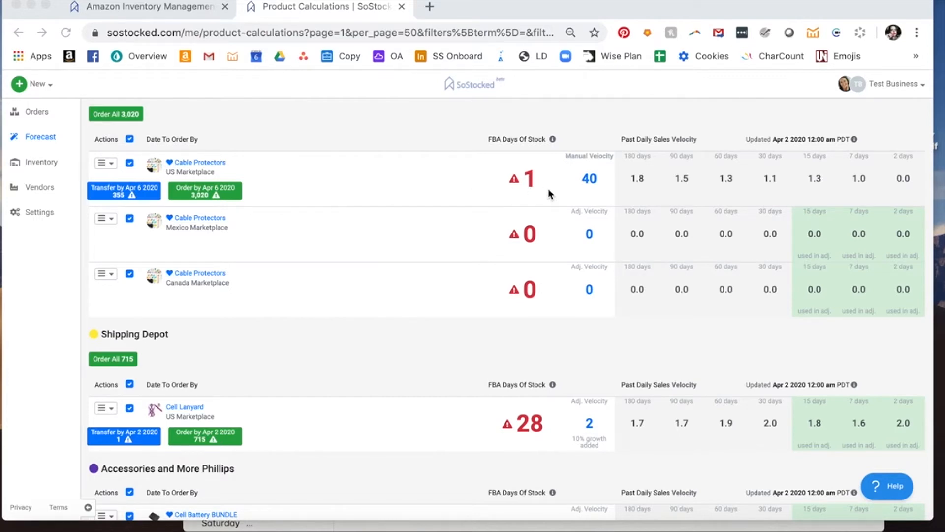
Expand the US Marketplace forecast for Cable Protectors and examine its daily inventory timeline and stock-out days.
click(528, 200)
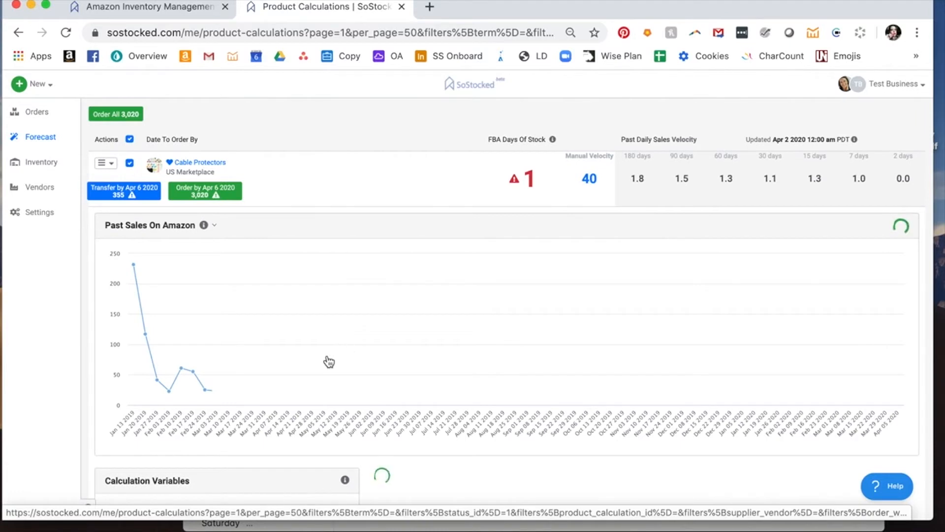
scroll(329, 362, down, 5)
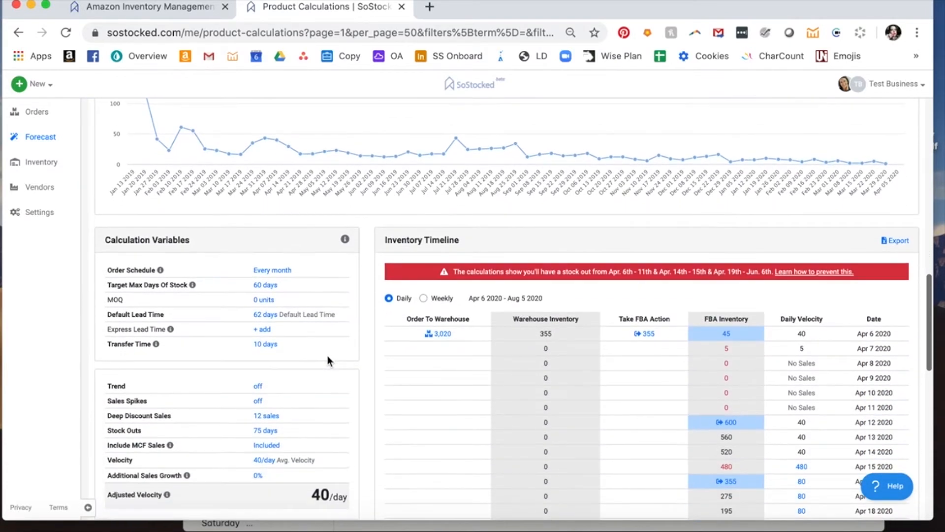
scroll(374, 398, down, 3)
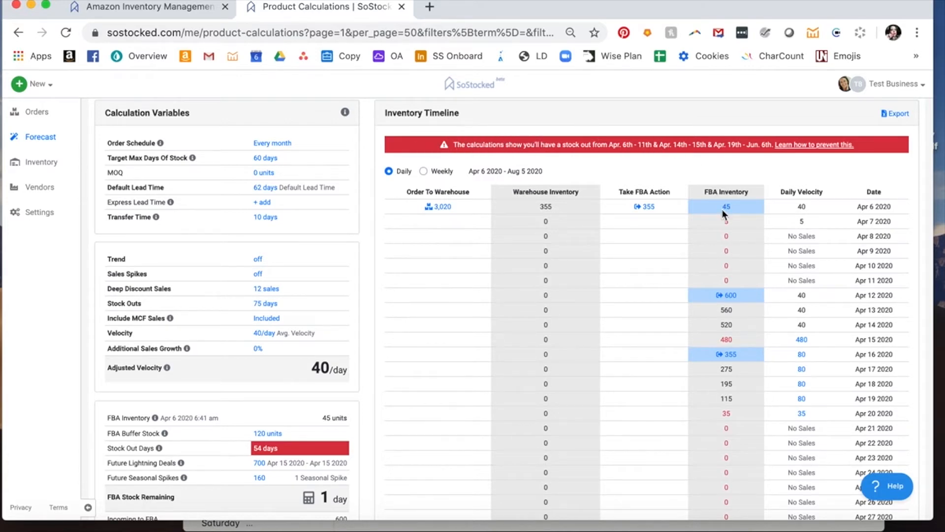
scroll(752, 238, down, 2)
scroll(752, 238, up, 2)
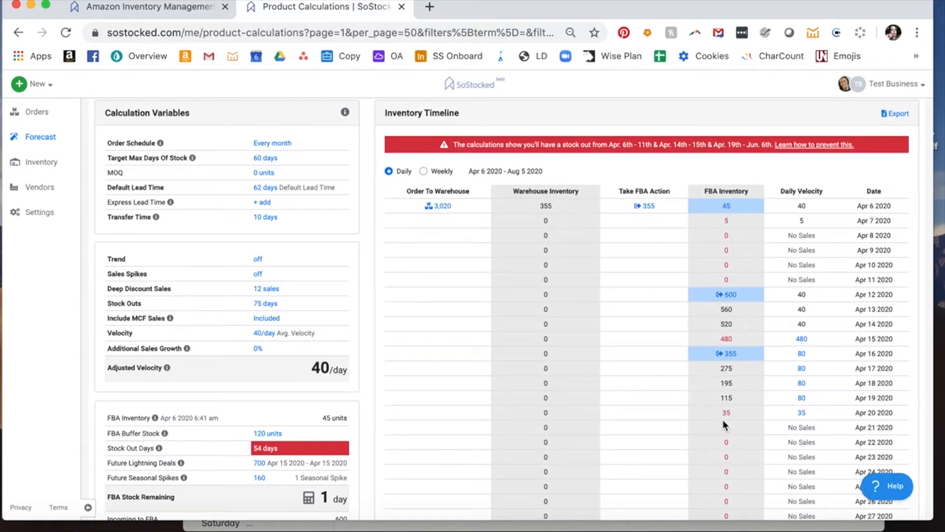
scroll(723, 419, down, 1)
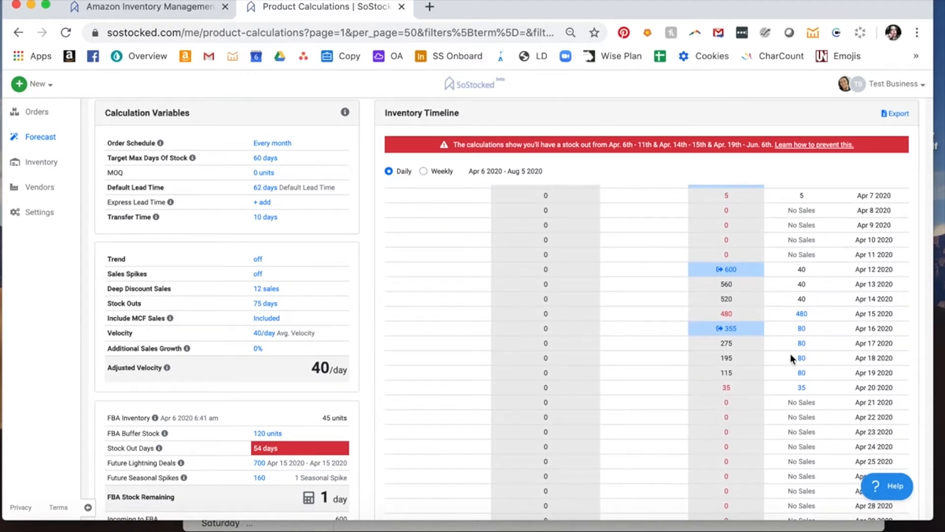
scroll(733, 390, down, 5)
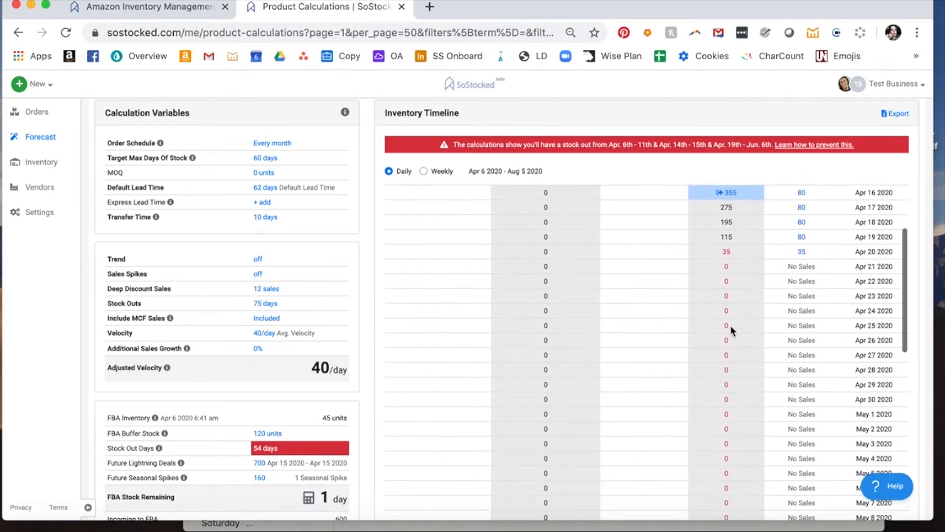
scroll(734, 371, down, 2)
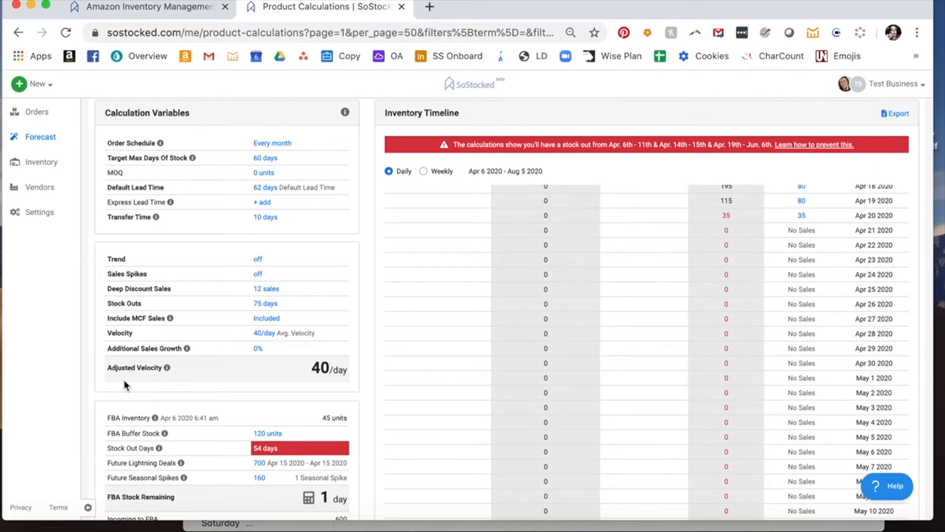
scroll(230, 385, down, 1)
scroll(230, 385, down, 2)
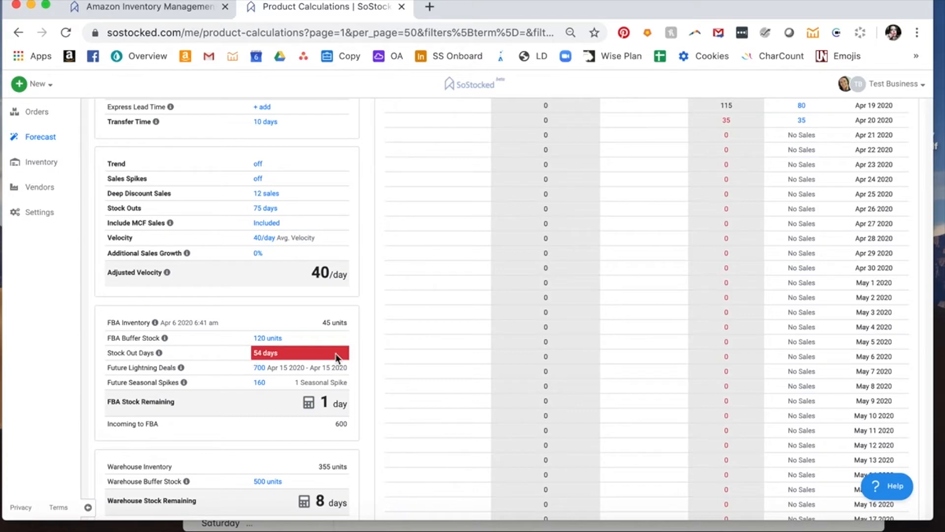
Inspect the stages that make up the product's default lead time, leaving them unedited.
scroll(364, 308, up, 5)
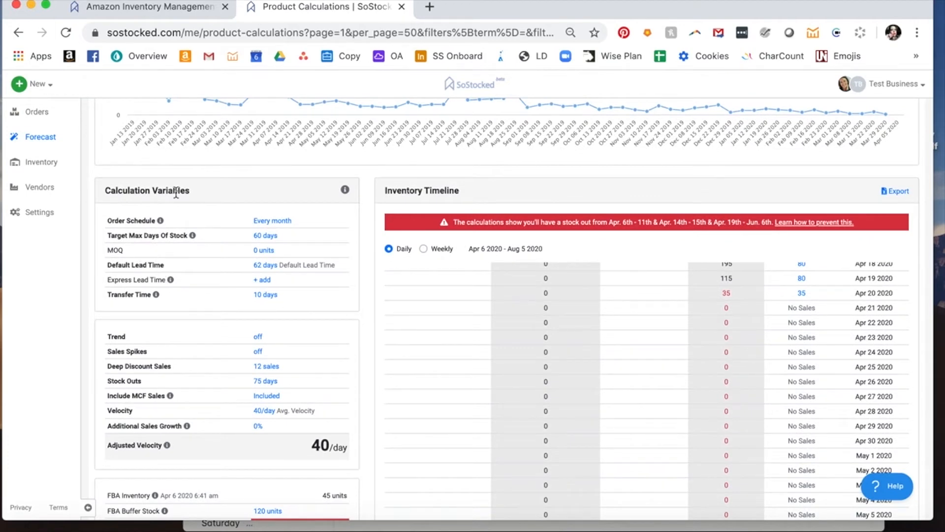
drag(106, 265, 170, 266)
click(172, 266)
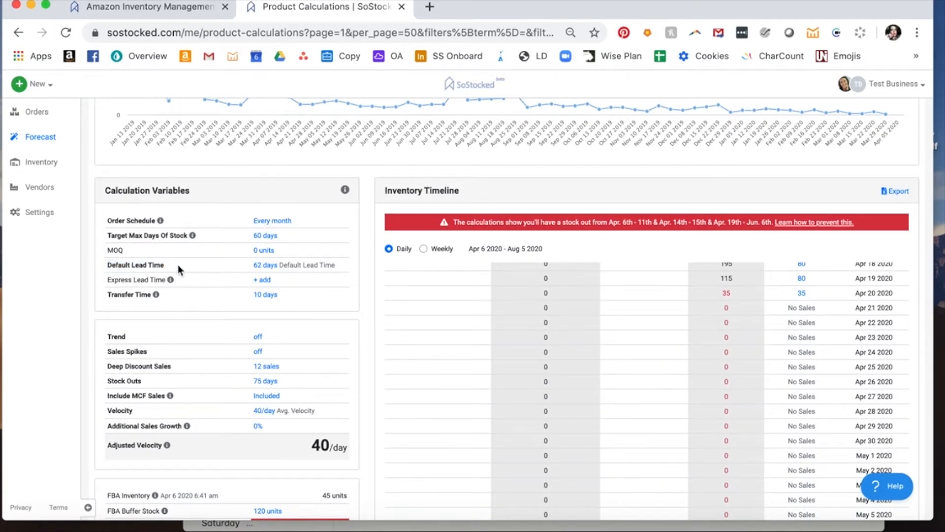
click(268, 267)
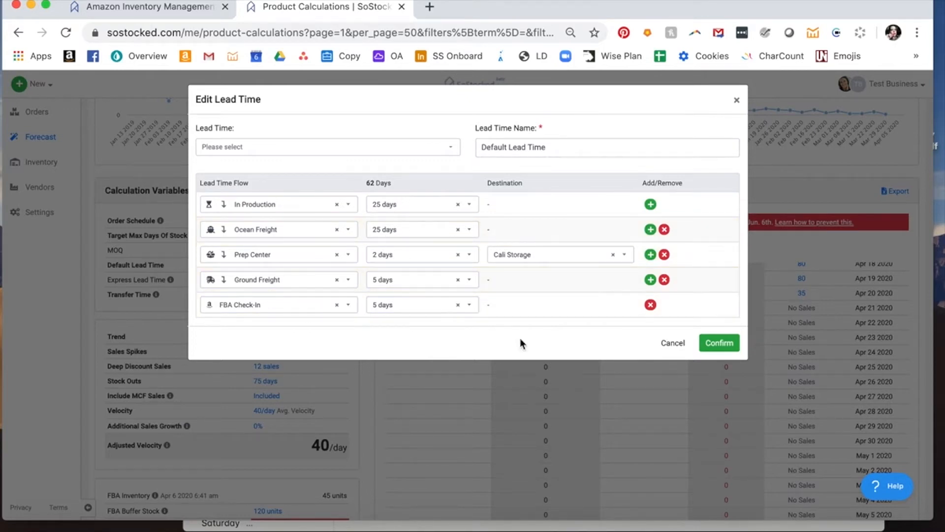
click(737, 100)
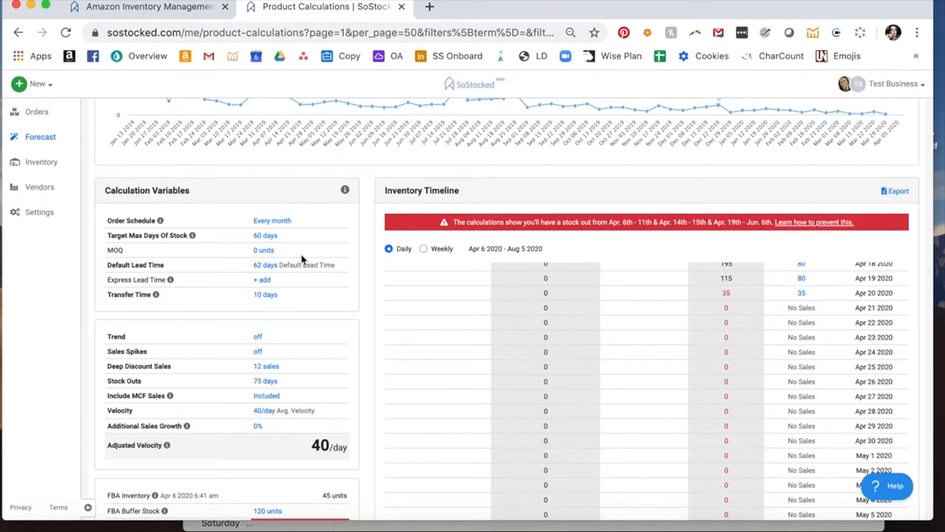
Add "16 days - lead time test 2" as the express lead time and apply it to this forecast only.
click(263, 280)
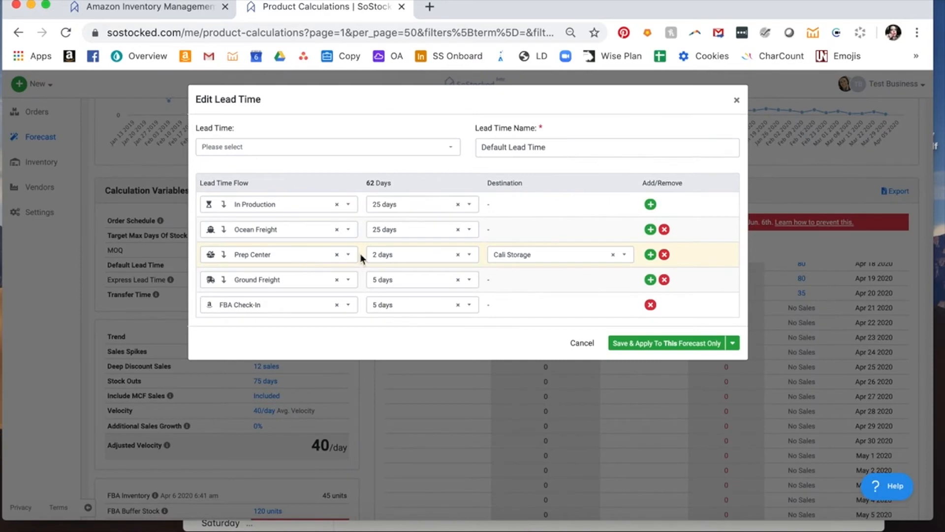
click(416, 152)
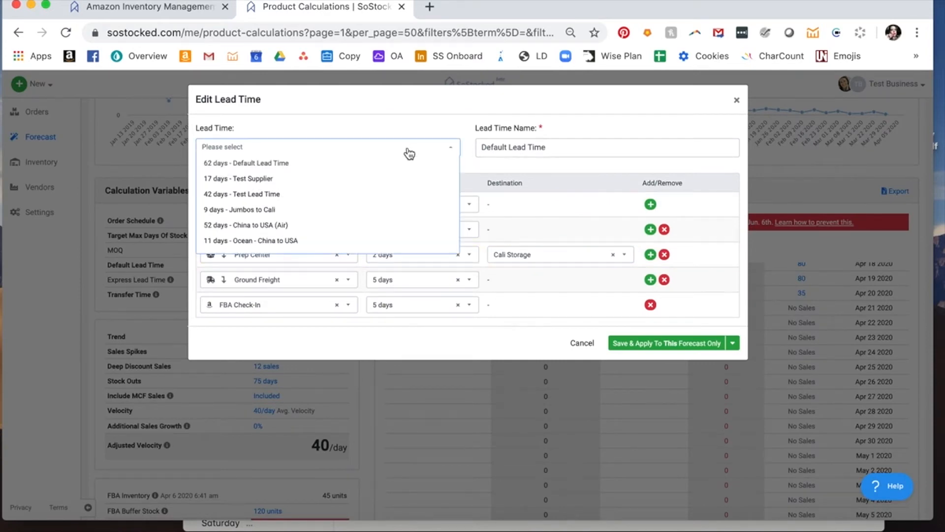
scroll(397, 201, down, 3)
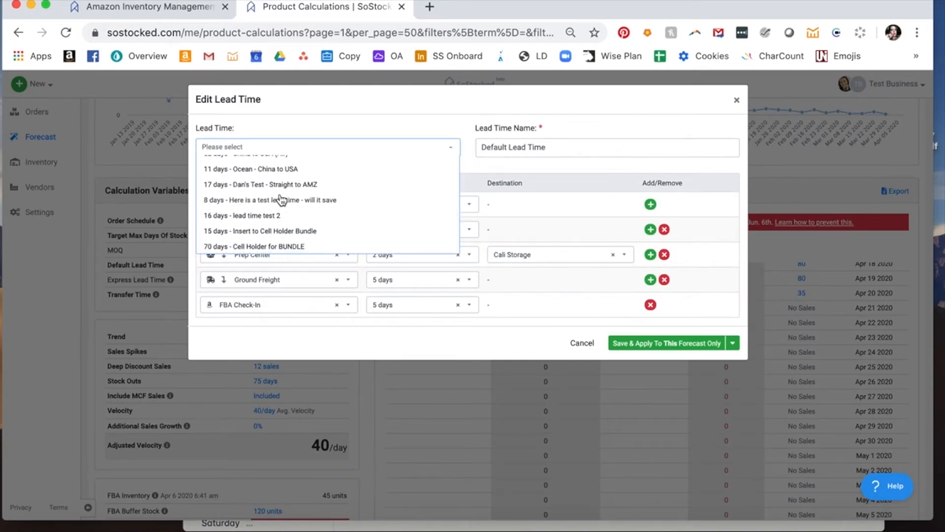
click(249, 215)
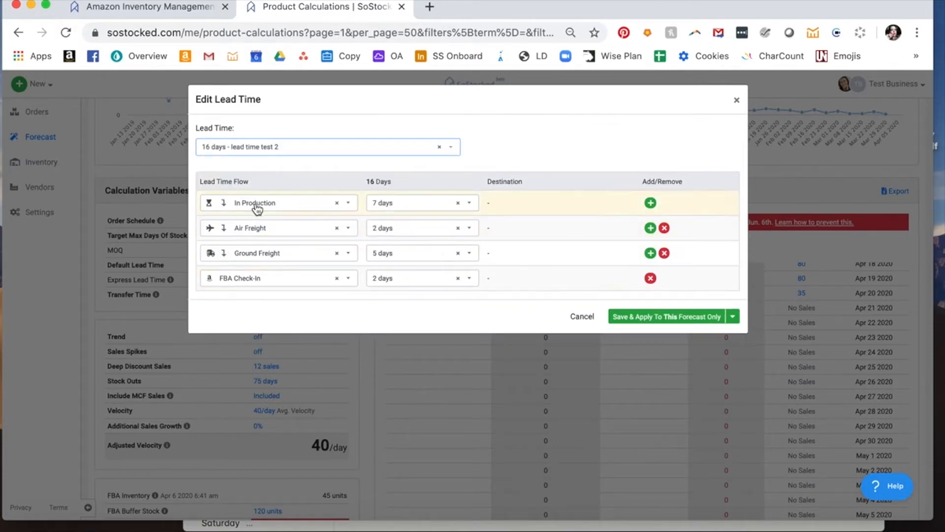
click(665, 323)
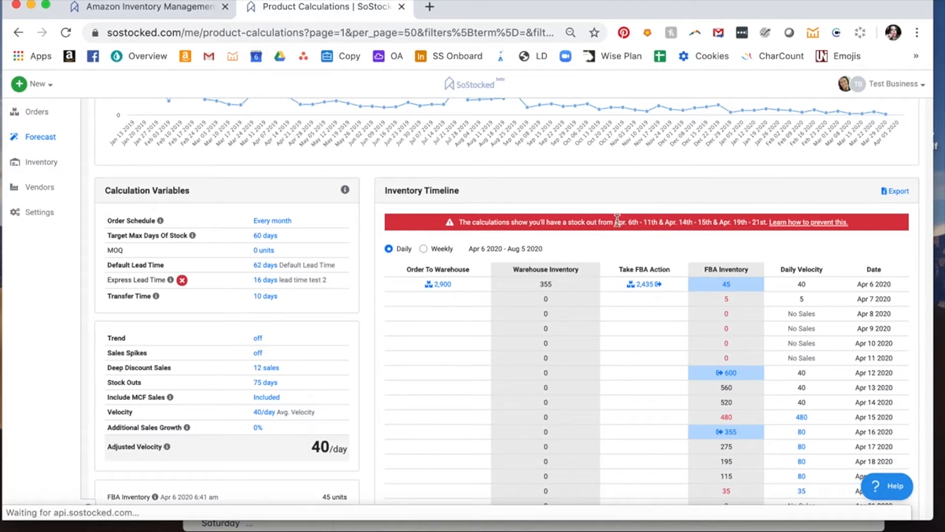
Examine the recalculated stock-out dates and the express order's arrival in the inventory timeline.
drag(614, 222, 769, 222)
click(650, 191)
scroll(675, 447, down, 5)
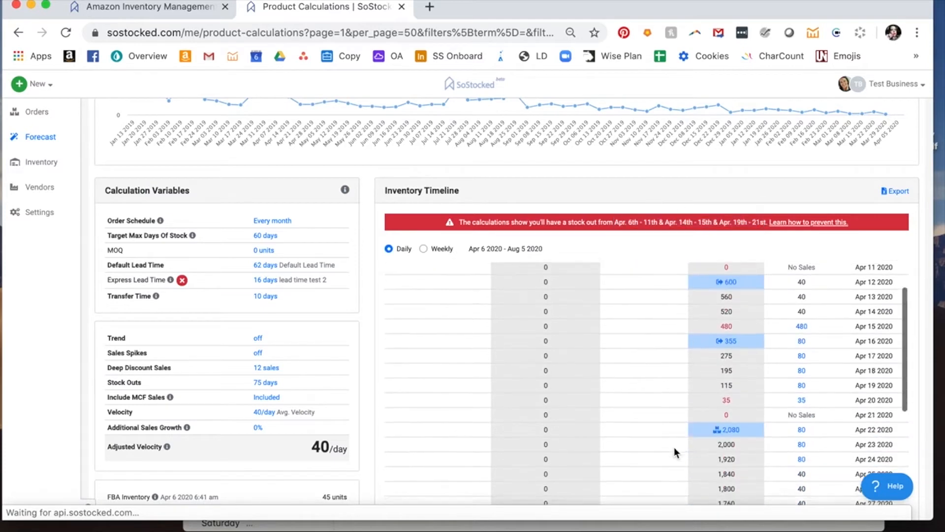
scroll(675, 447, up, 5)
scroll(676, 450, down, 5)
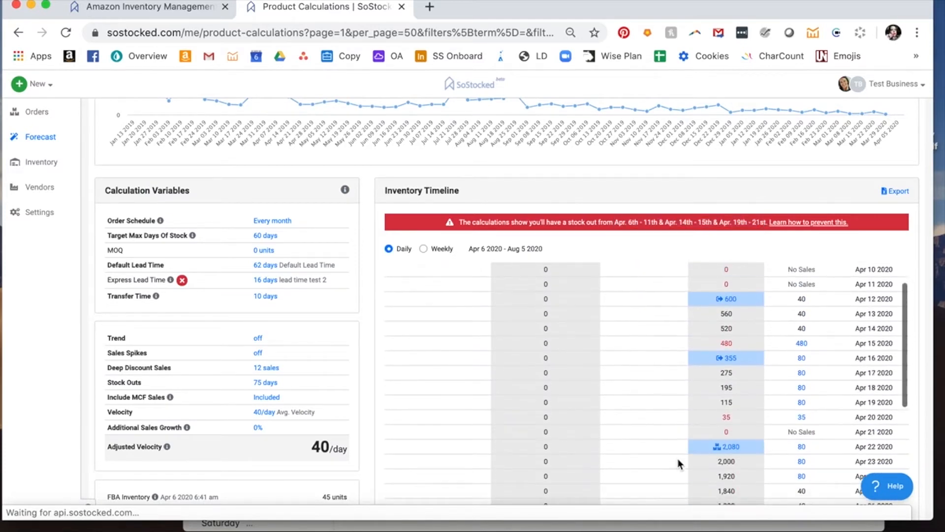
mouse_move(737, 432)
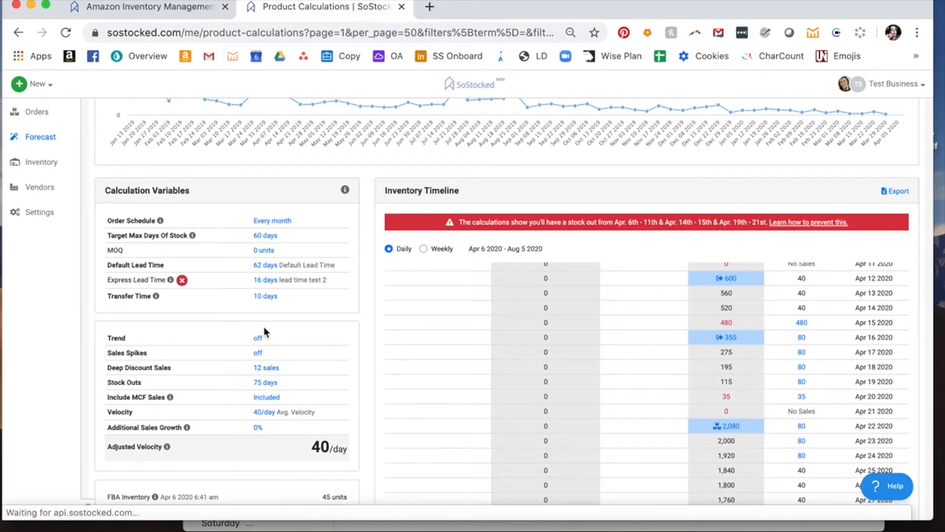
Review the recalculated stock-out days and the express, default lead time and total order quantities.
scroll(225, 408, down, 4)
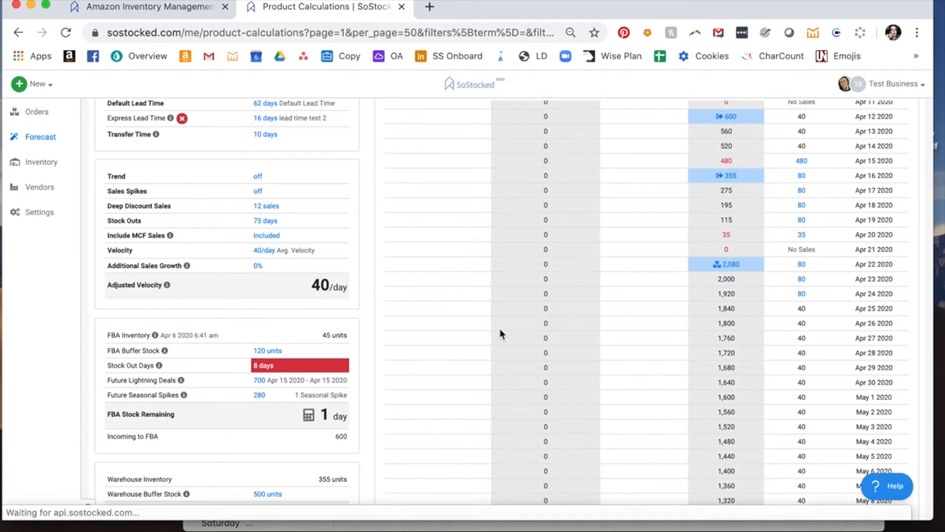
scroll(369, 377, down, 5)
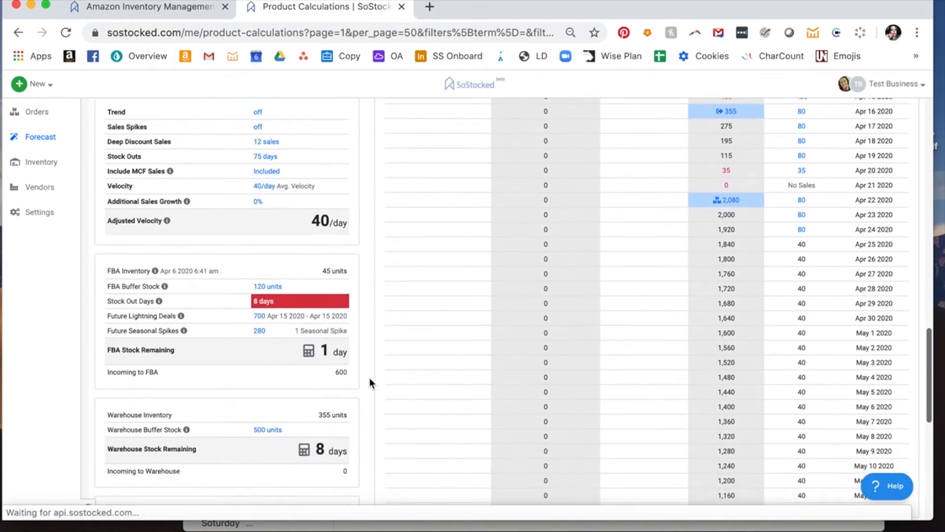
scroll(370, 382, down, 1)
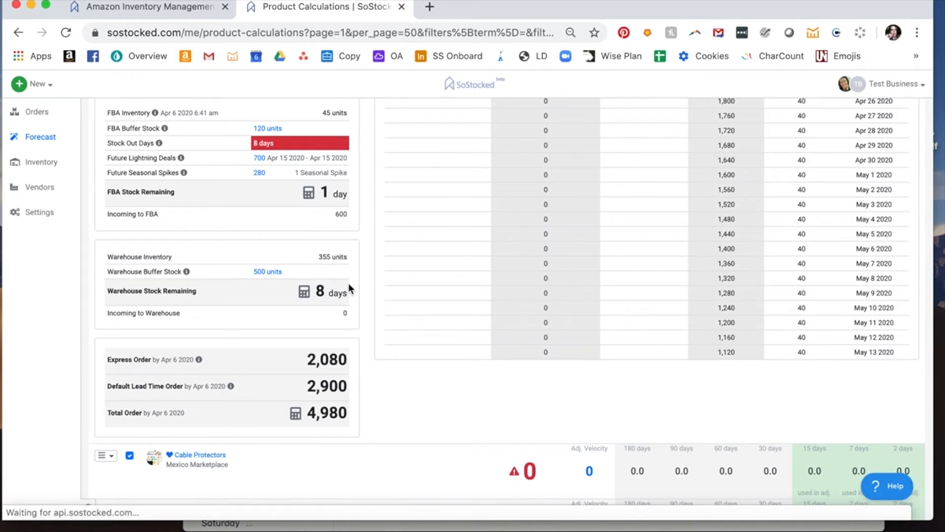
Start a purchase order from the US Cable Protectors order recommendation and check the first shipment's amount to ship.
scroll(349, 288, up, 15)
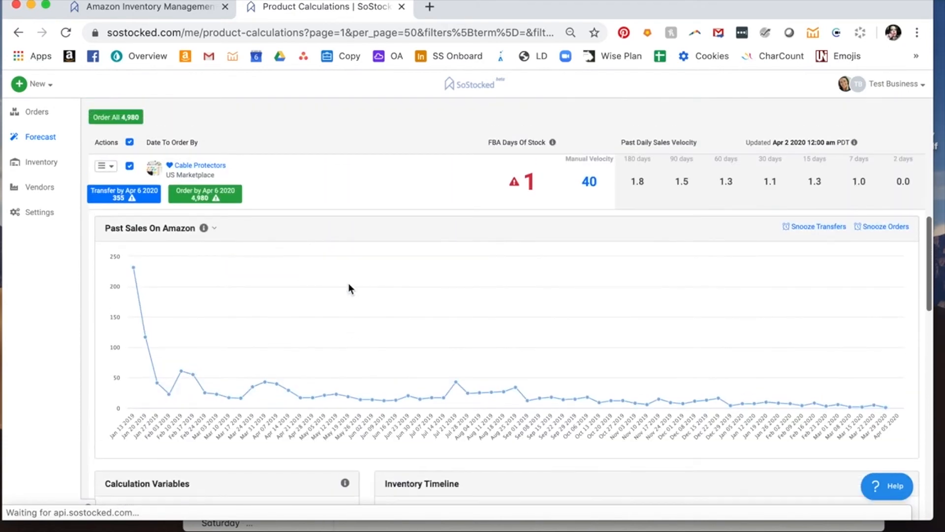
click(199, 198)
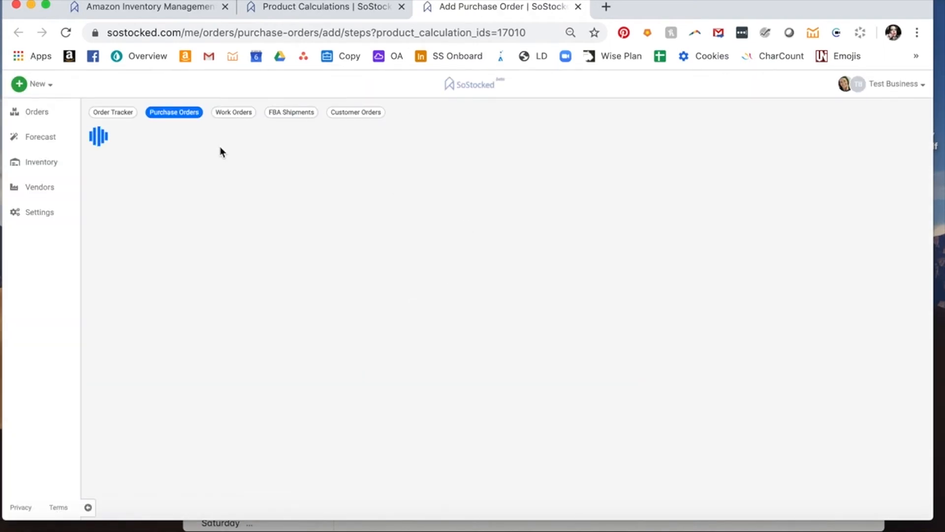
scroll(350, 391, down, 3)
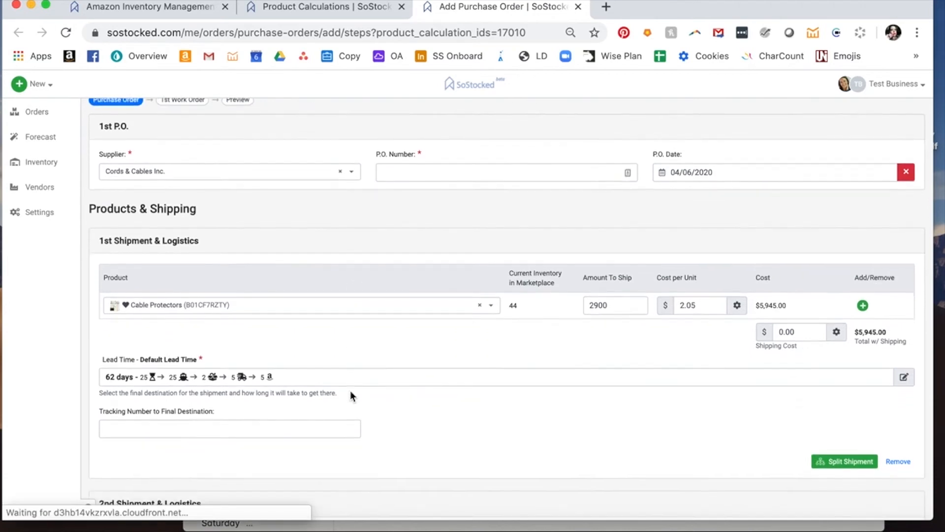
scroll(350, 391, down, 2)
click(621, 188)
click(616, 190)
click(622, 193)
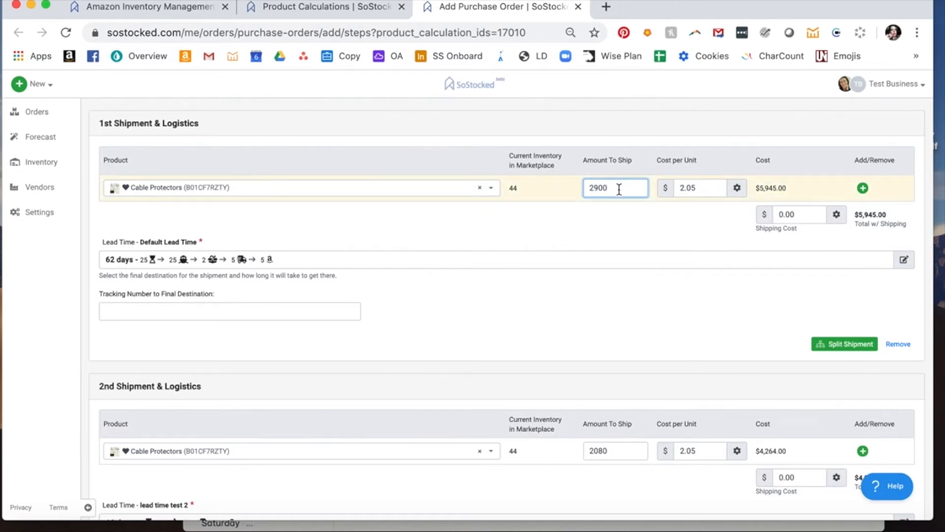
Review the second shipment's amount to ship and express lead time, comparing it with the first shipment.
scroll(544, 280, down, 4)
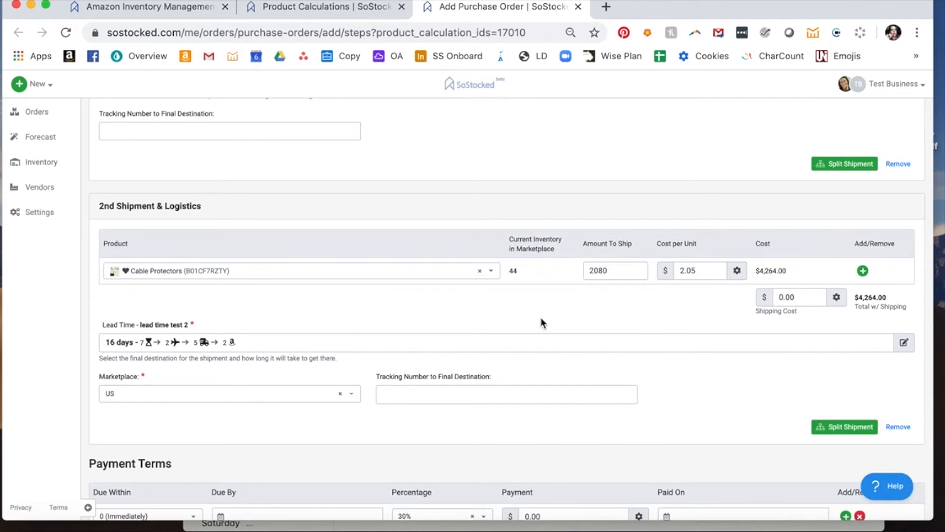
drag(616, 270, 579, 278)
click(626, 273)
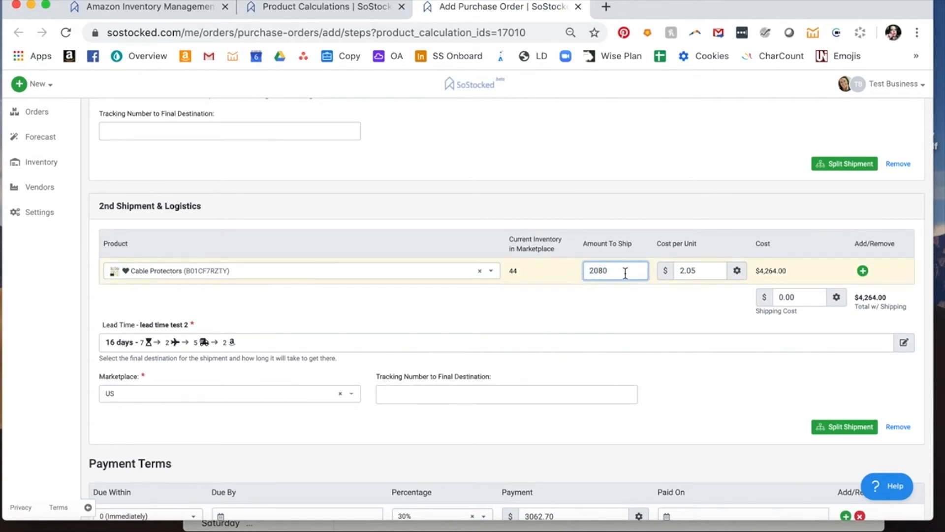
scroll(601, 378, down, 1)
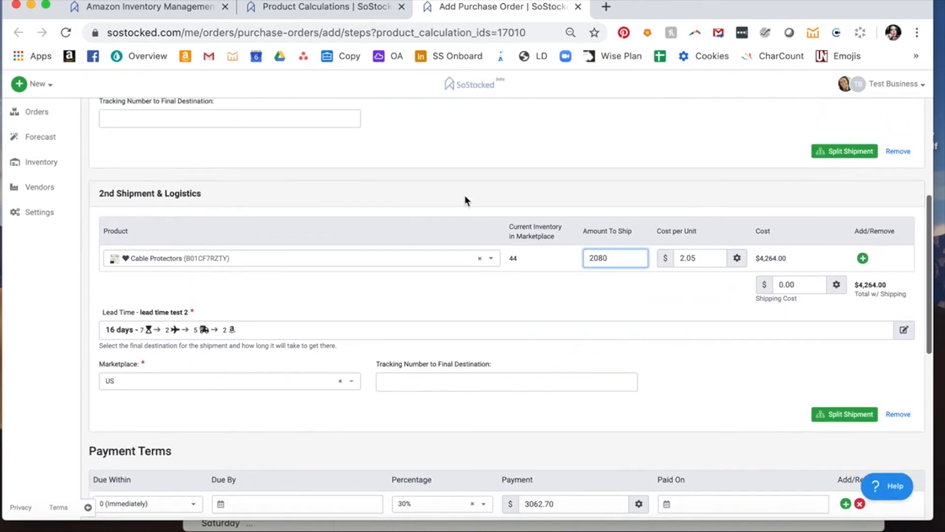
scroll(531, 342, up, 5)
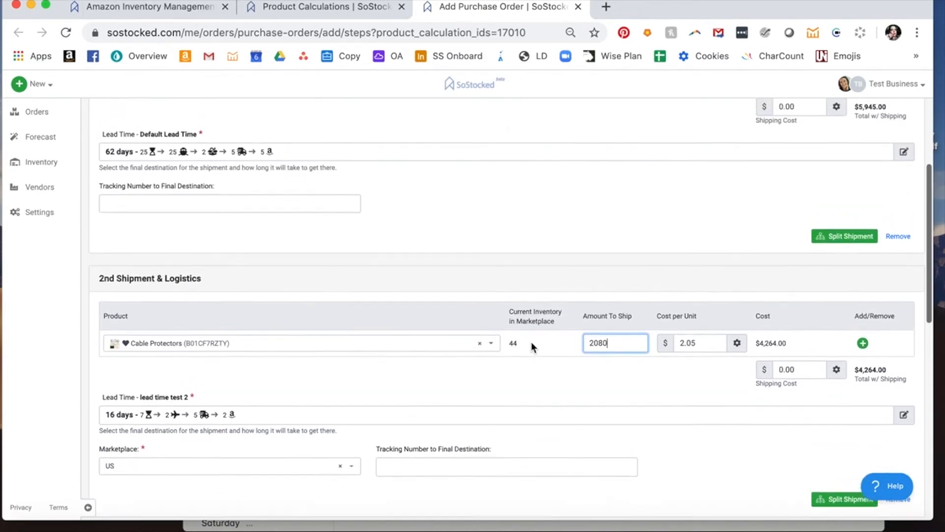
scroll(529, 355, up, 7)
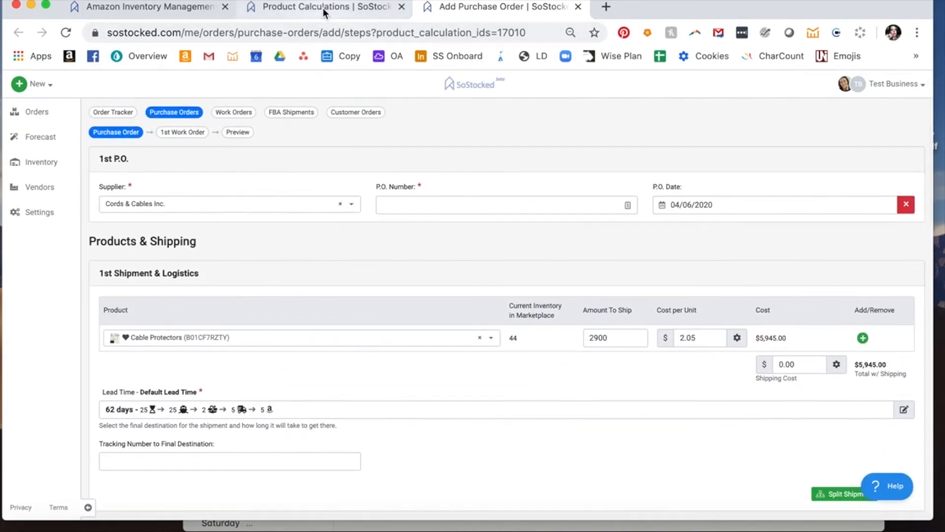
Return to the product calculations and examine the express shipment's Apr 22 2020 arrival in the inventory timeline.
click(325, 12)
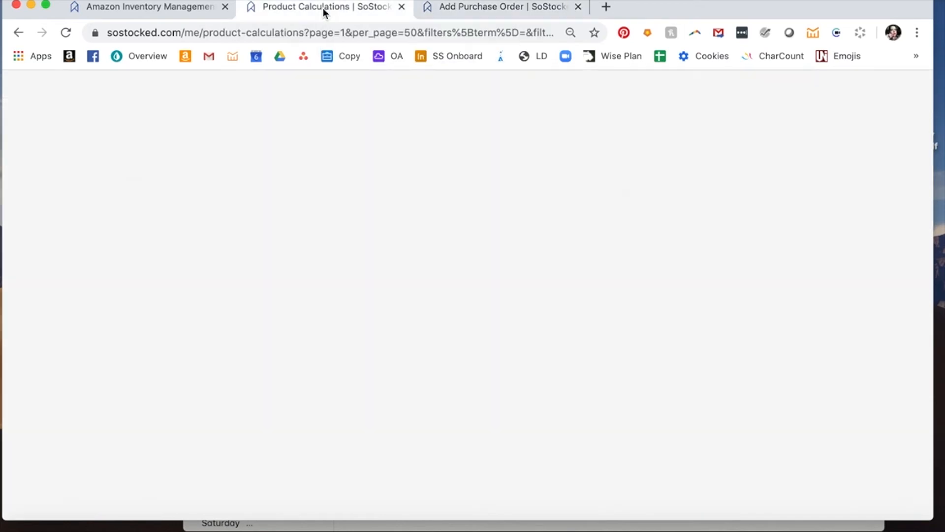
scroll(462, 450, down, 5)
scroll(461, 448, down, 3)
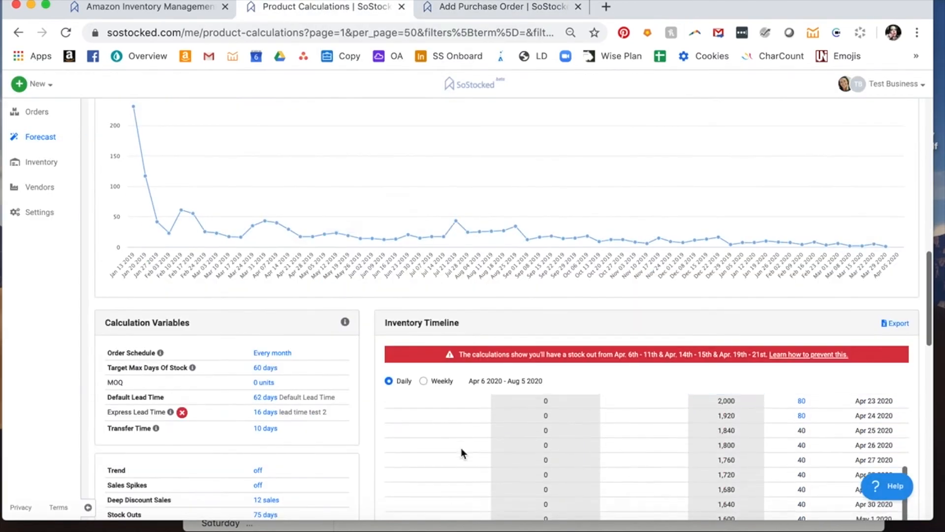
scroll(461, 448, up, 5)
scroll(365, 448, down, 6)
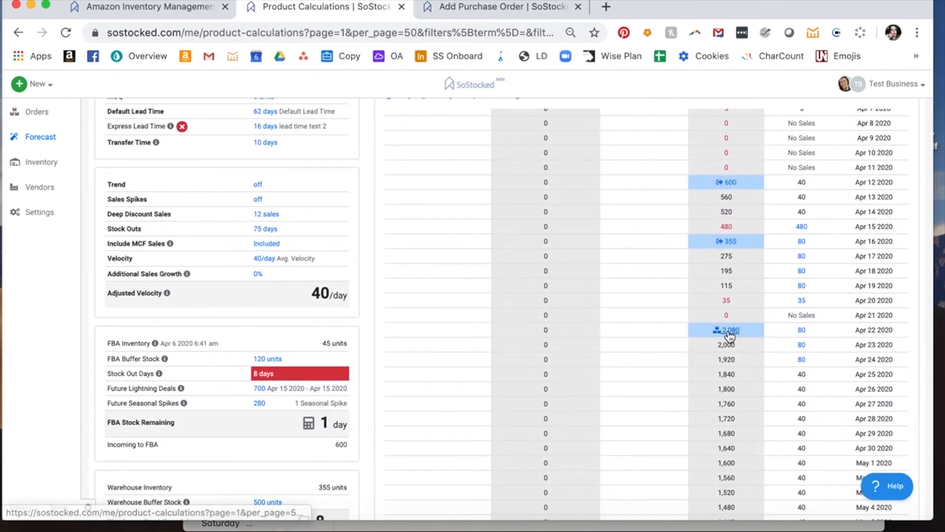
Examine the daily inventory timeline from the Apr 22 2020 express arrival through the May 28 warehouse arrival and the Jun 7 transfer.
mouse_move(730, 335)
scroll(672, 422, down, 7)
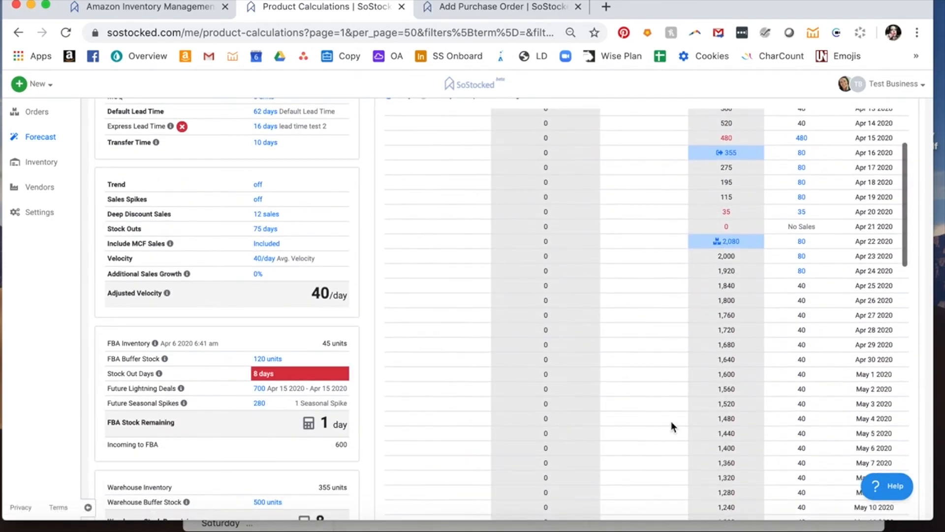
scroll(672, 422, down, 5)
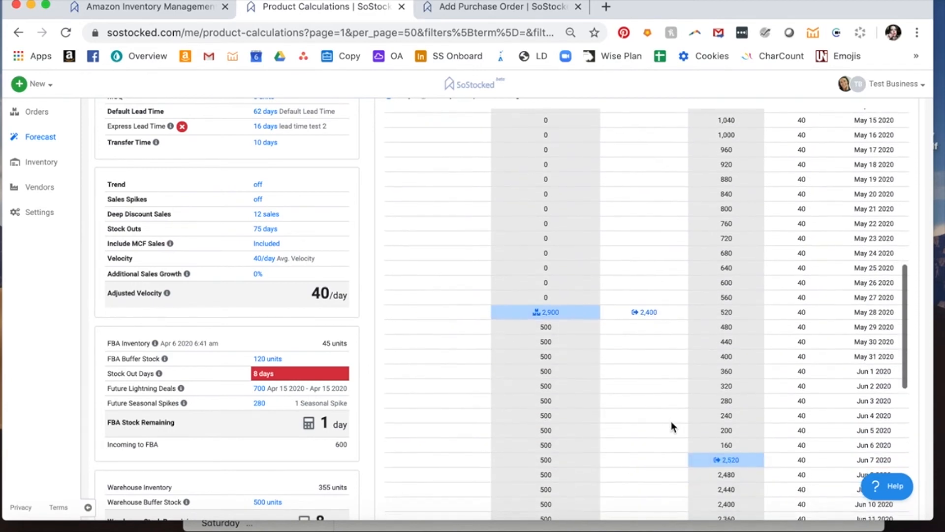
mouse_move(737, 418)
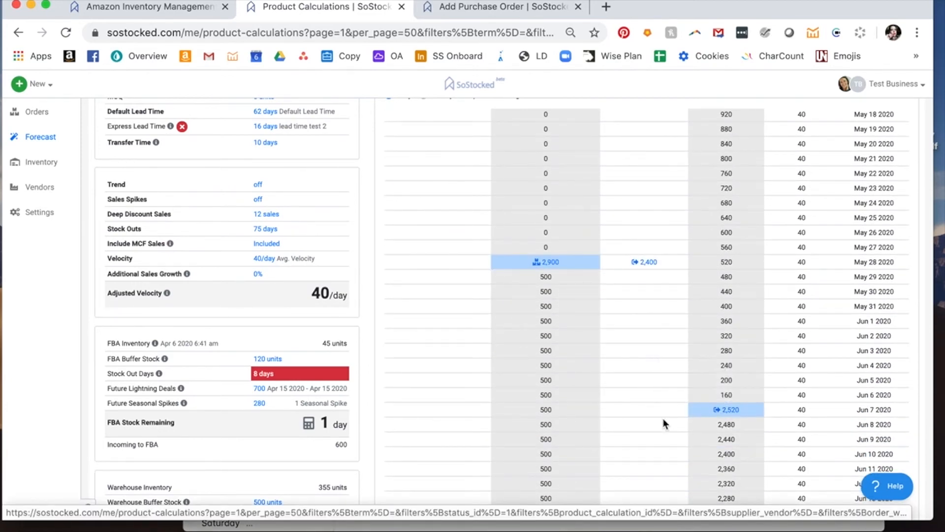
scroll(669, 439, down, 1)
scroll(669, 439, down, 3)
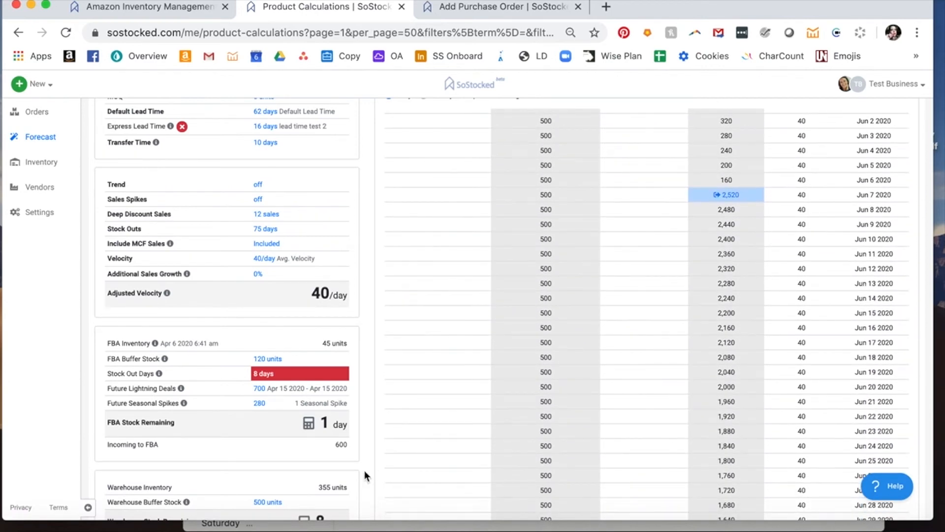
Check the recommended express order and default lead time order quantities for Cable Protectors.
scroll(365, 476, down, 4)
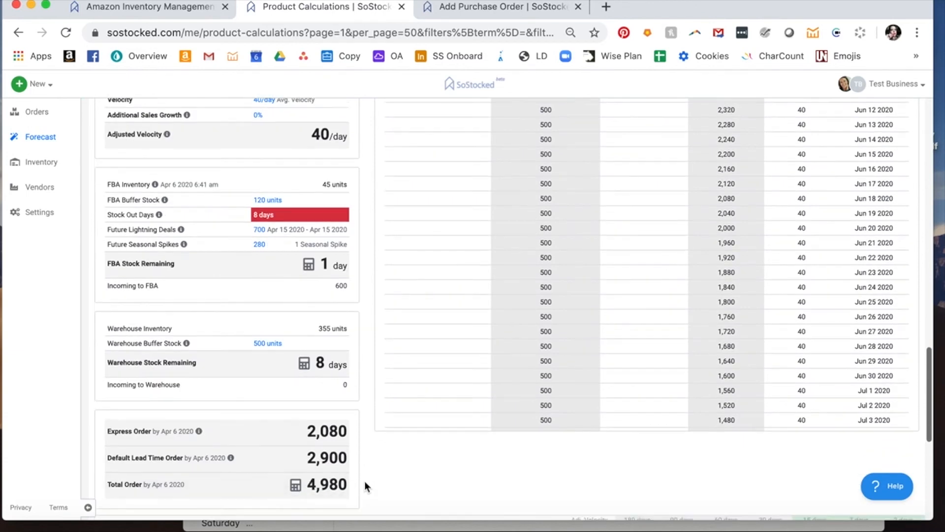
drag(351, 449, 306, 423)
click(291, 434)
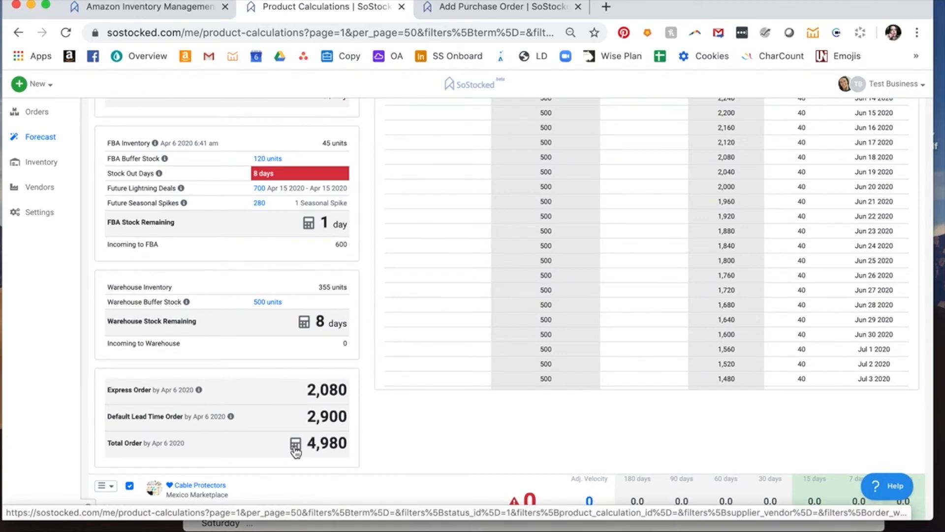
Review the total order's calculation breakdown down to the express and regular order arrival dates, and close it.
click(294, 446)
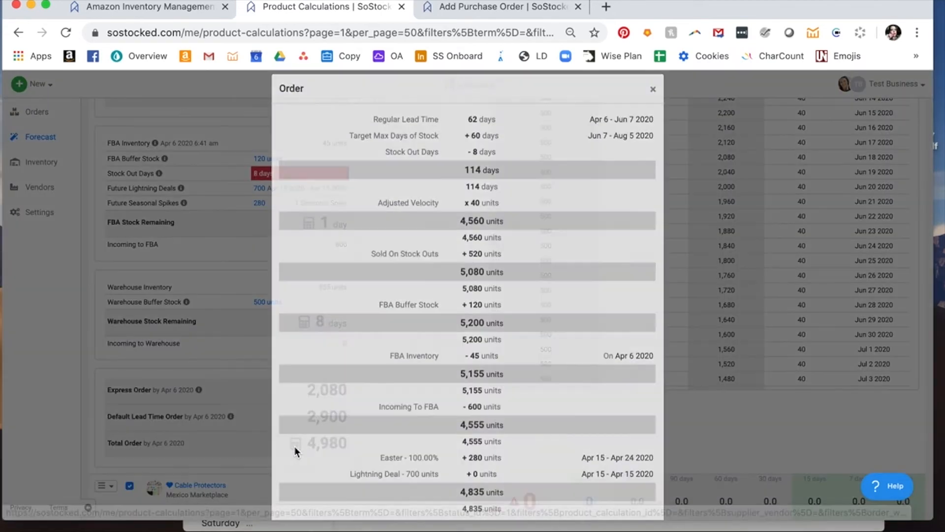
scroll(483, 397, down, 5)
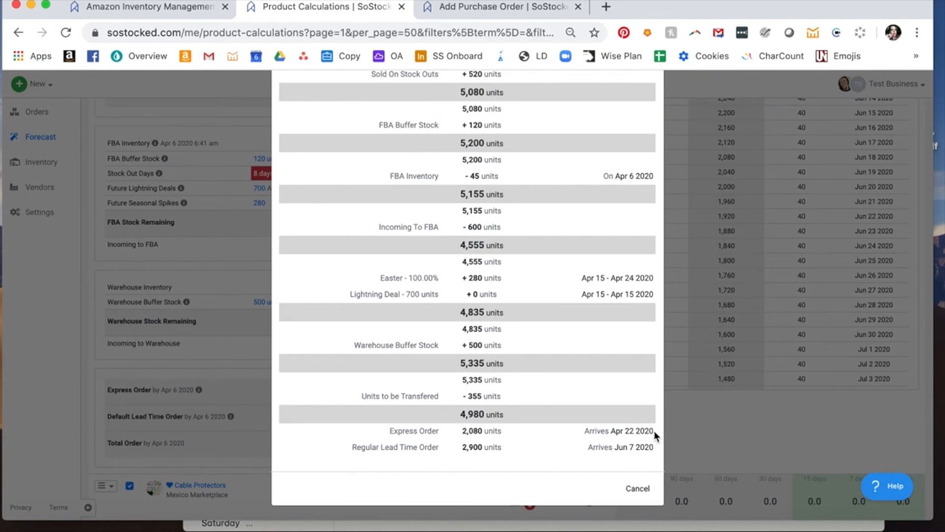
drag(655, 448, 626, 448)
click(627, 448)
click(638, 488)
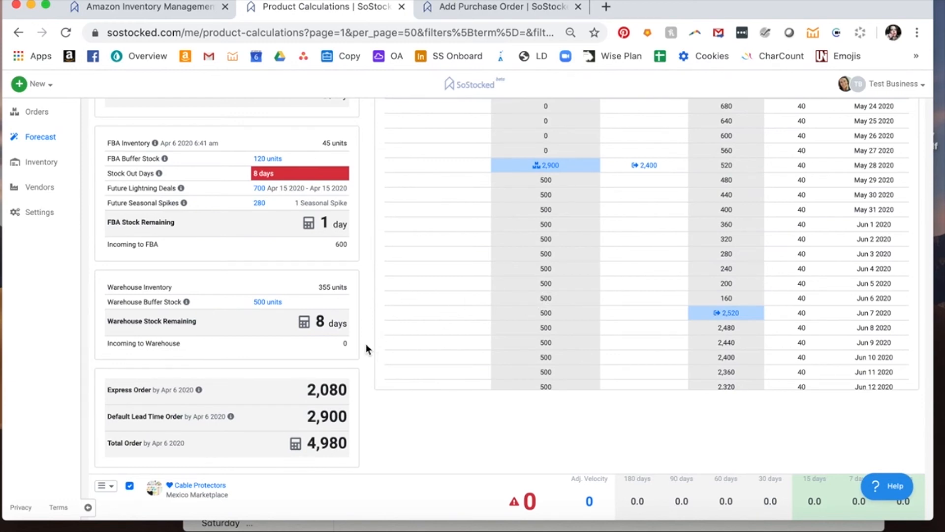
Review the stages and durations of the express lead time "lead time test 2", closing it without changes.
scroll(366, 344, up, 10)
scroll(366, 343, down, 1)
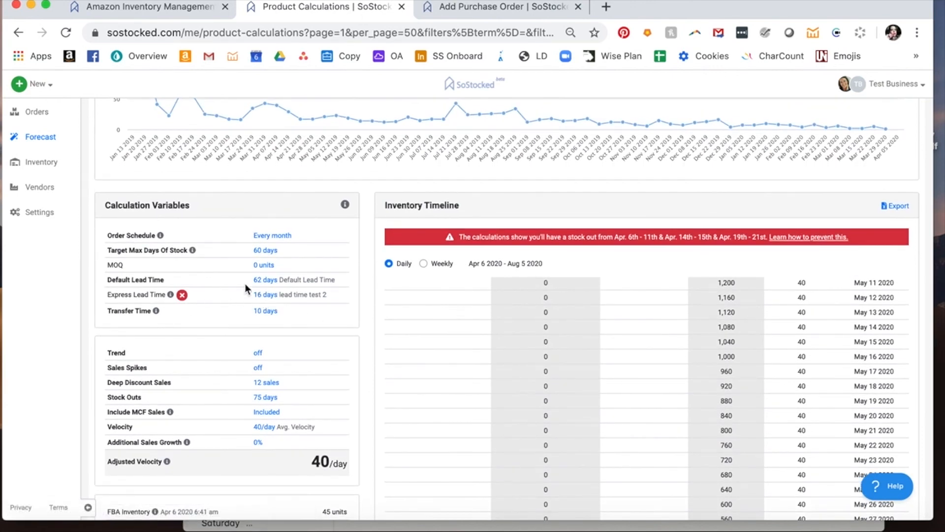
click(269, 297)
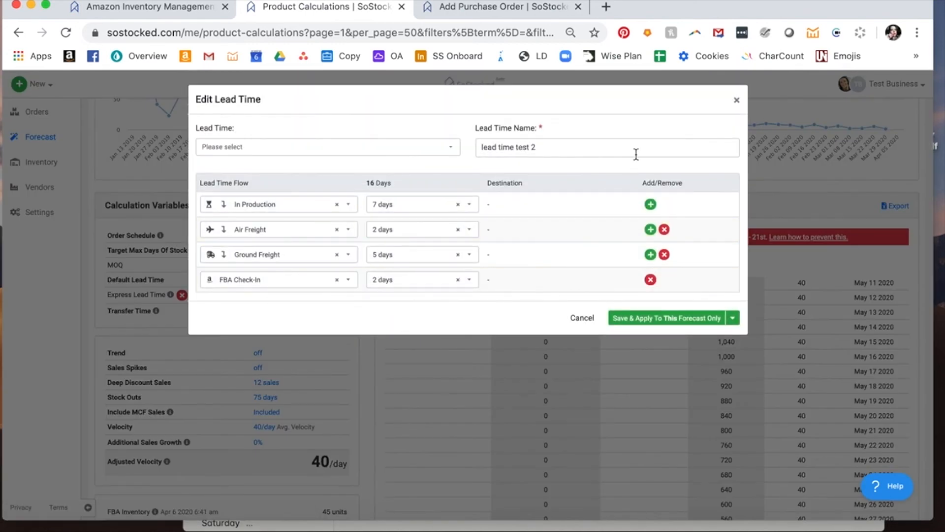
click(738, 104)
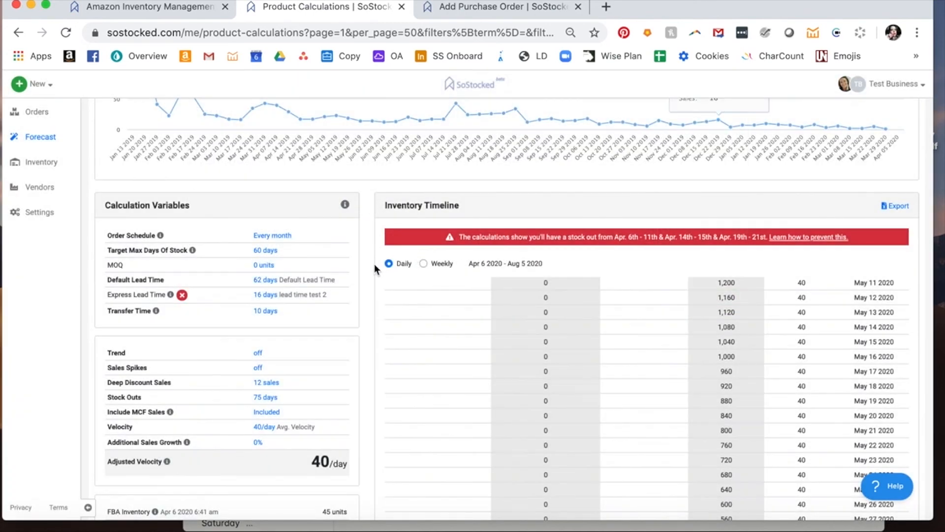
Reopen the express lead time, view the options for saving and applying it to other forecasts, and close without saving.
click(271, 298)
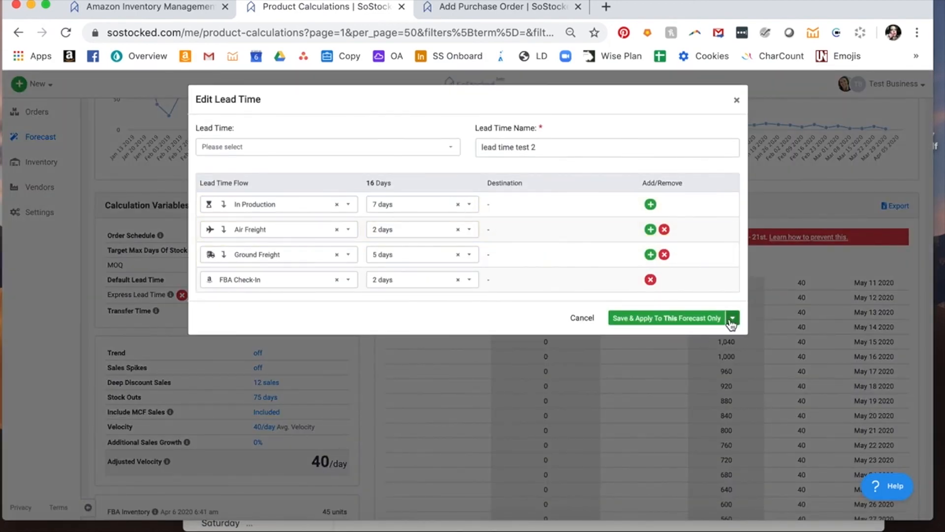
click(733, 320)
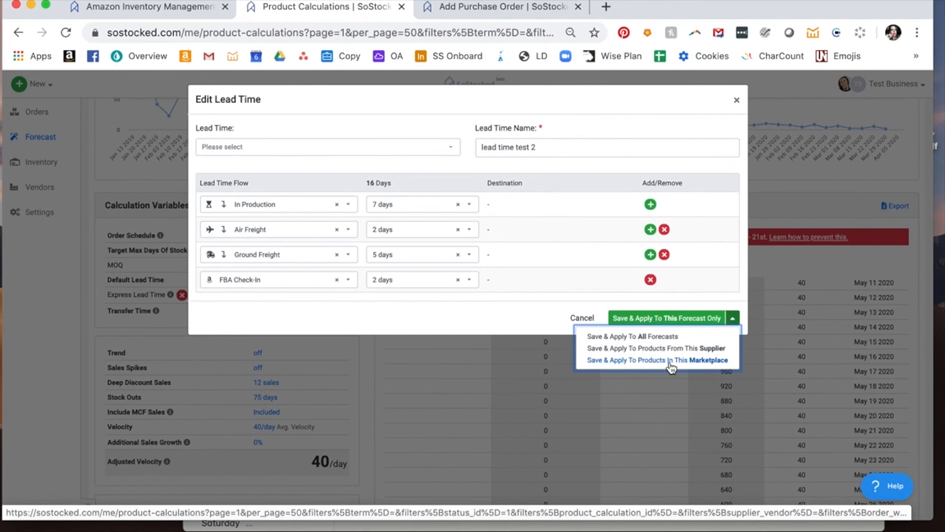
click(737, 100)
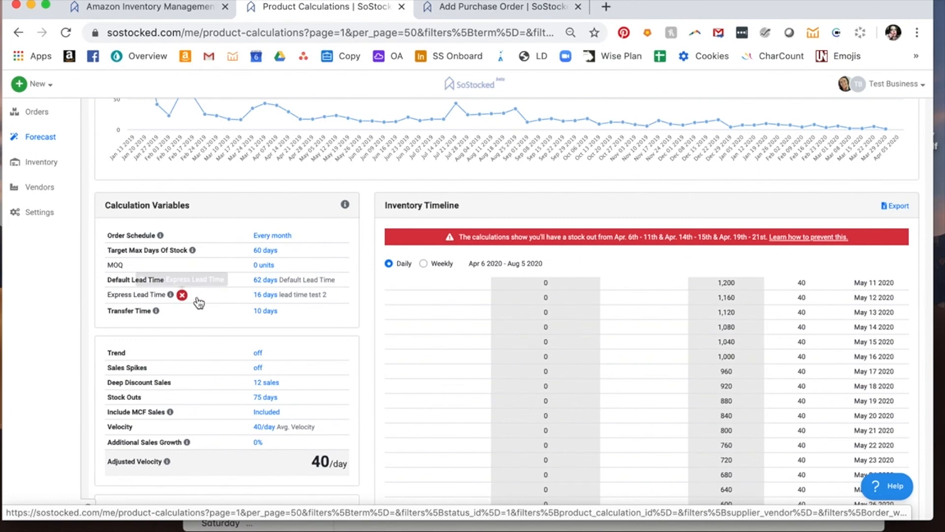
scroll(362, 338, down, 3)
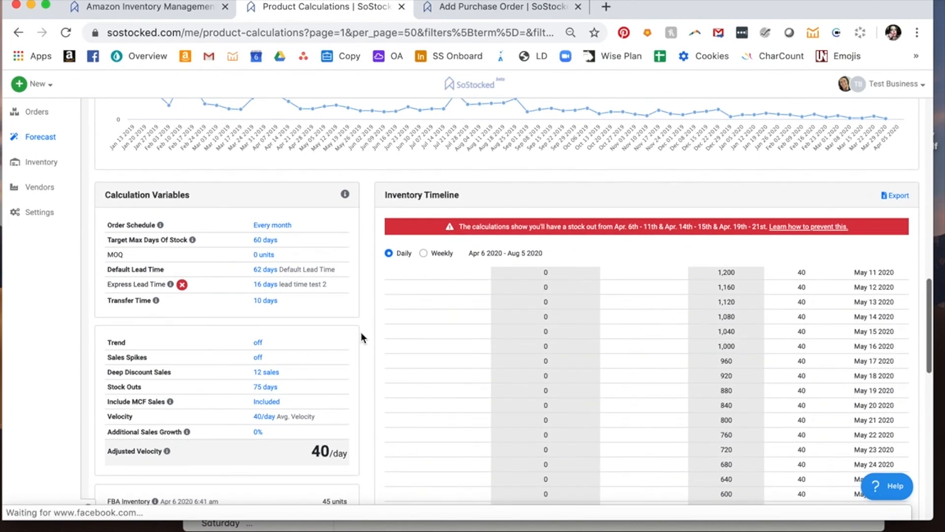